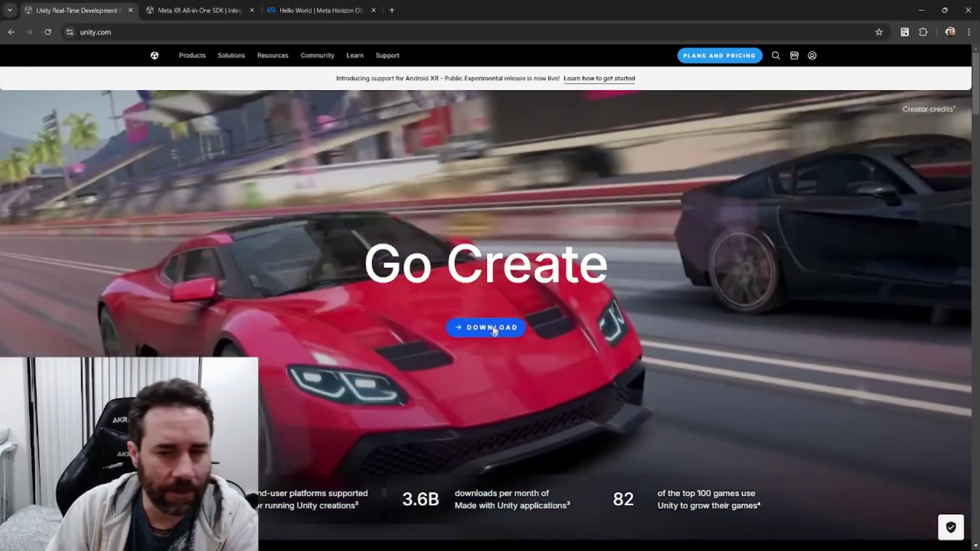
Step: Go from the unity.com home page to the Unity download page and look over its three setup steps
{"action": "left_click", "coordinate": [493, 328]}
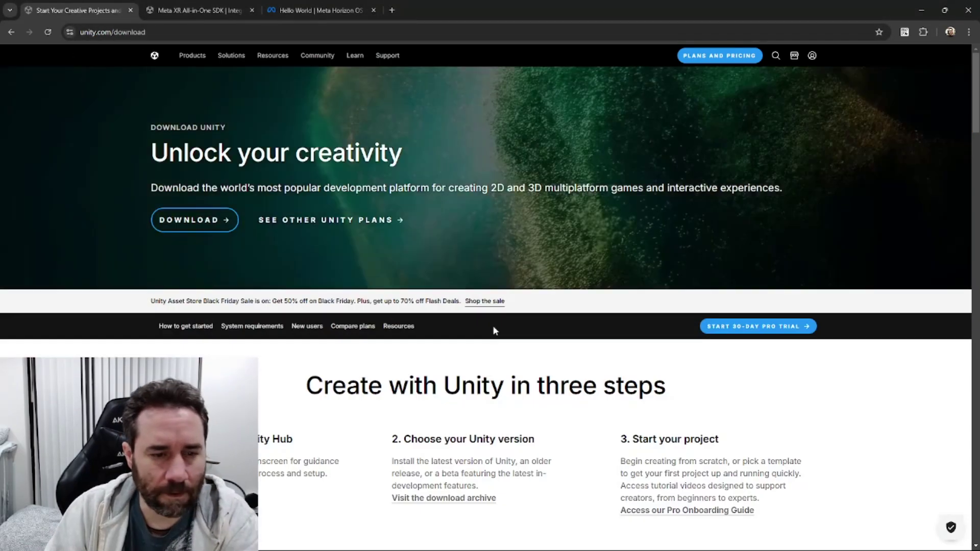
{"action": "scroll", "coordinate": [515, 327], "scroll_direction": "down", "scroll_amount": 2}
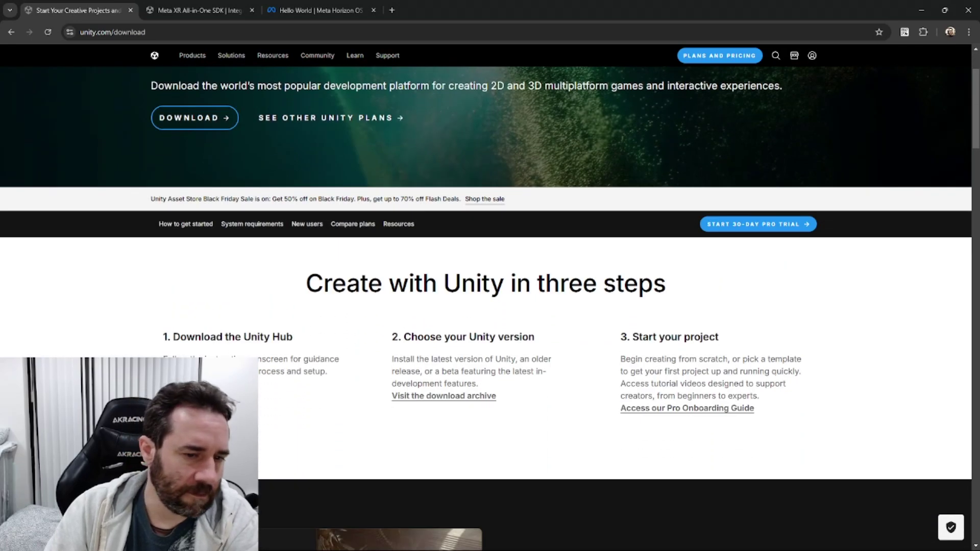
{"action": "scroll", "coordinate": [485, 306], "scroll_direction": "down", "scroll_amount": 1}
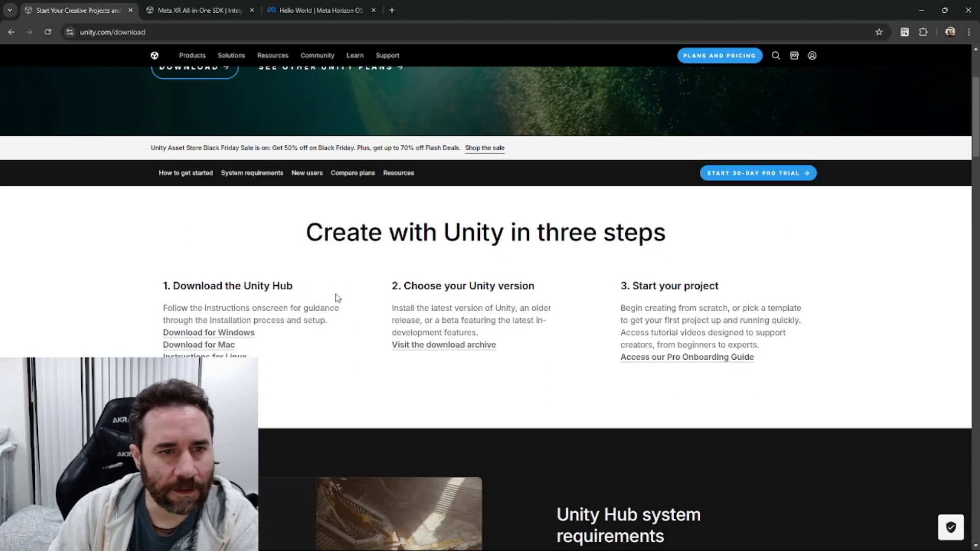
{"action": "scroll", "coordinate": [460, 356], "scroll_direction": "up", "scroll_amount": 2}
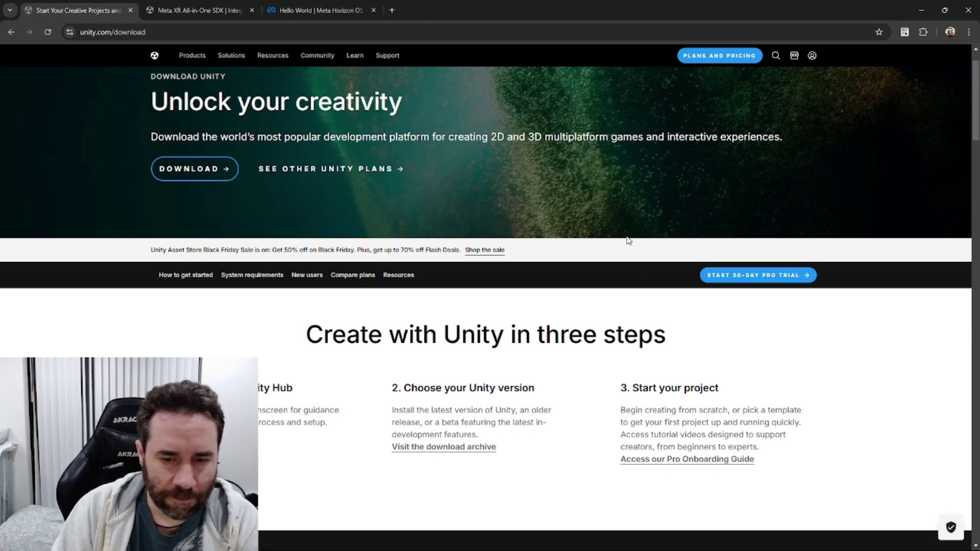
Step: In Unity Hub's Installs, choose Unity 6 (6000.0.31f1) as the new editor to install
{"action": "left_click", "coordinate": [637, 539]}
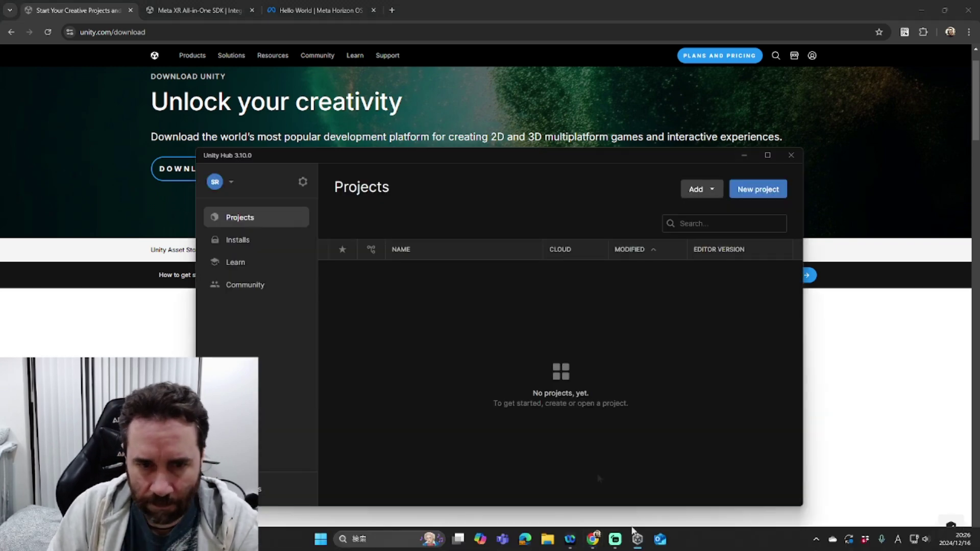
{"action": "left_click_drag", "start_coordinate": [513, 160], "coordinate": [454, 110]}
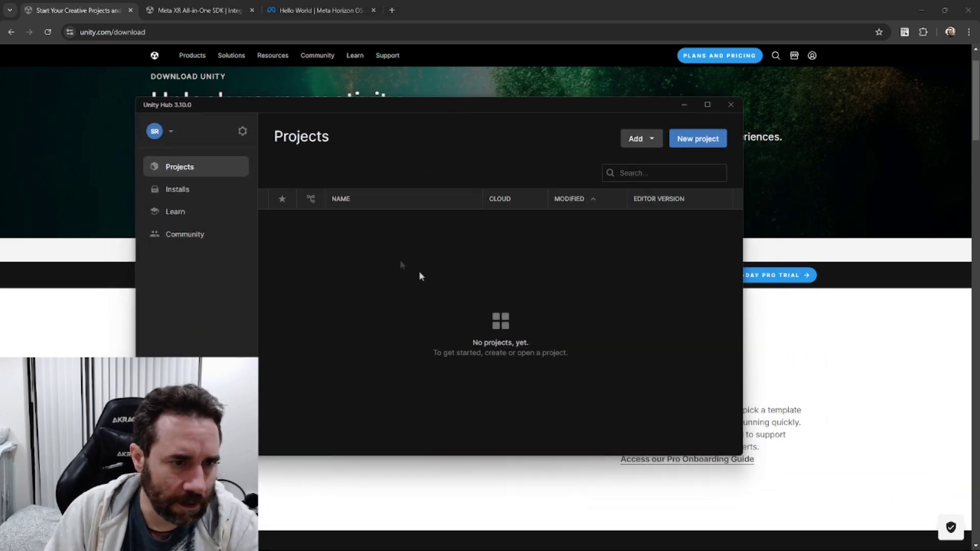
{"action": "left_click", "coordinate": [177, 190]}
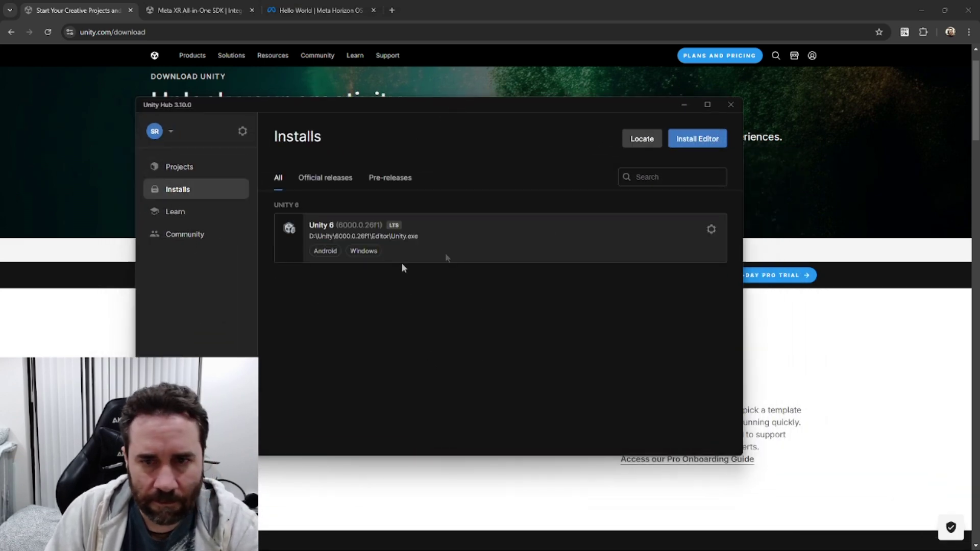
{"action": "left_click", "coordinate": [689, 145]}
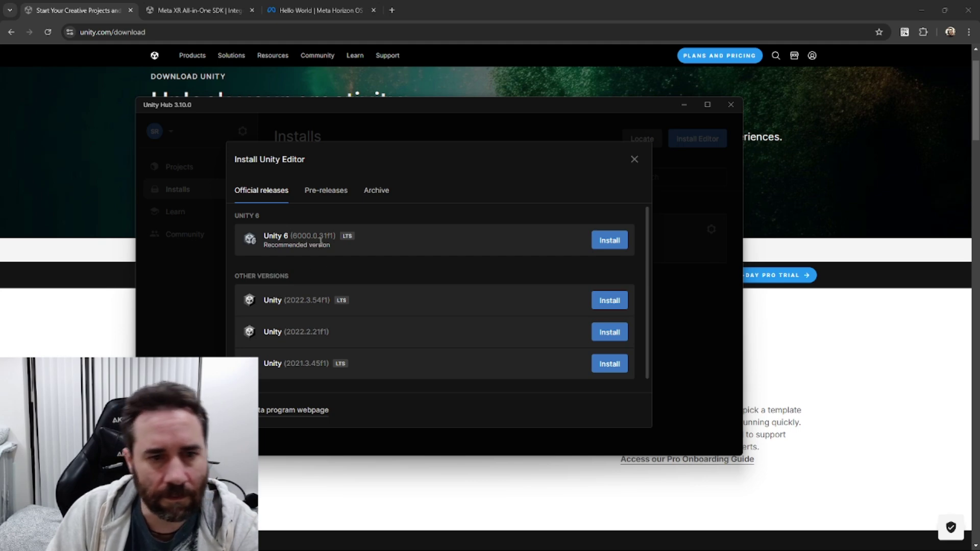
{"action": "left_click", "coordinate": [610, 242]}
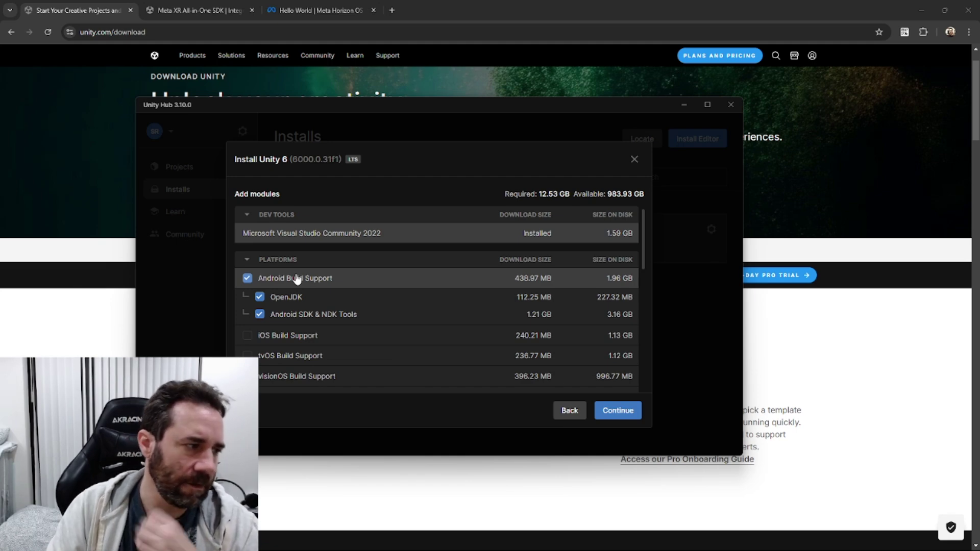
Step: Keep the Android modules, accept the Android SDK license and start the Unity 6 installation
{"action": "left_click", "coordinate": [618, 411]}
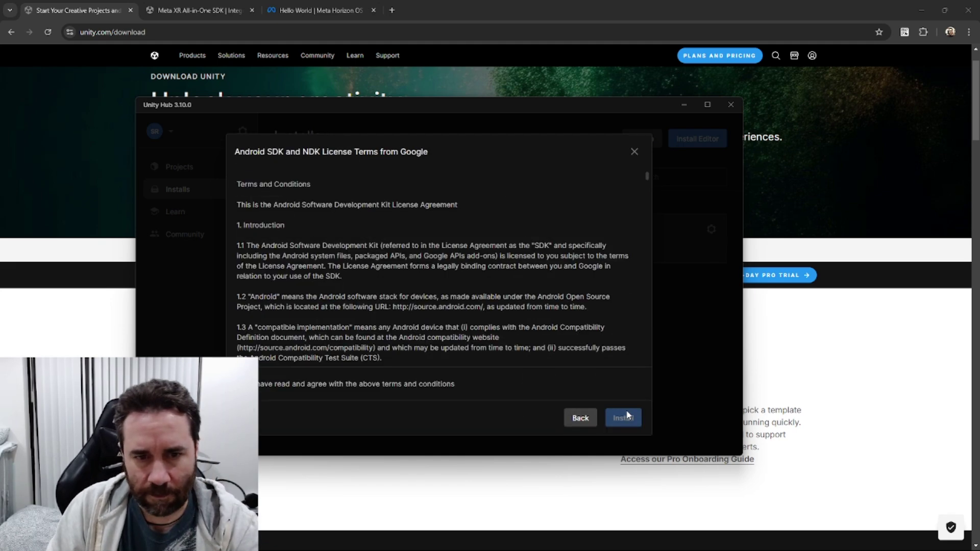
{"action": "left_click", "coordinate": [278, 387]}
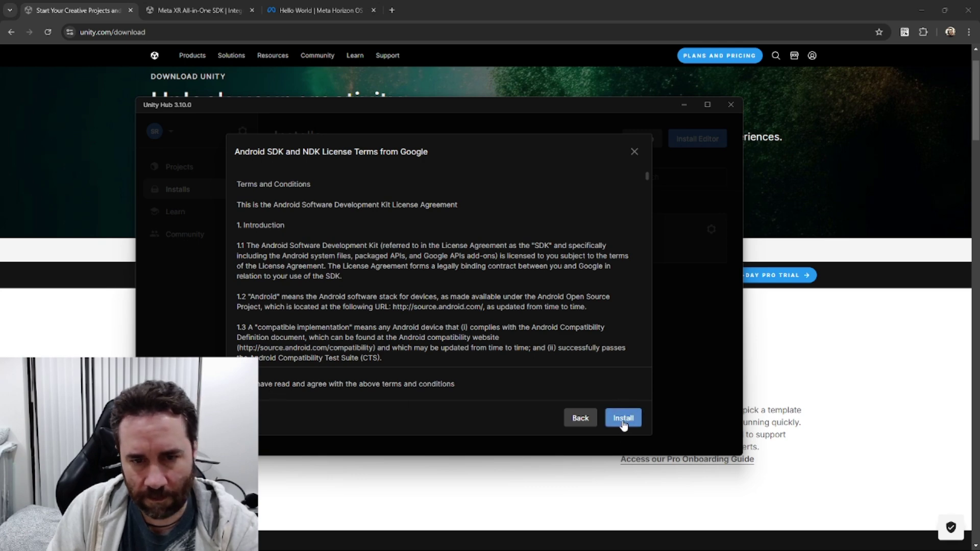
{"action": "left_click", "coordinate": [623, 418]}
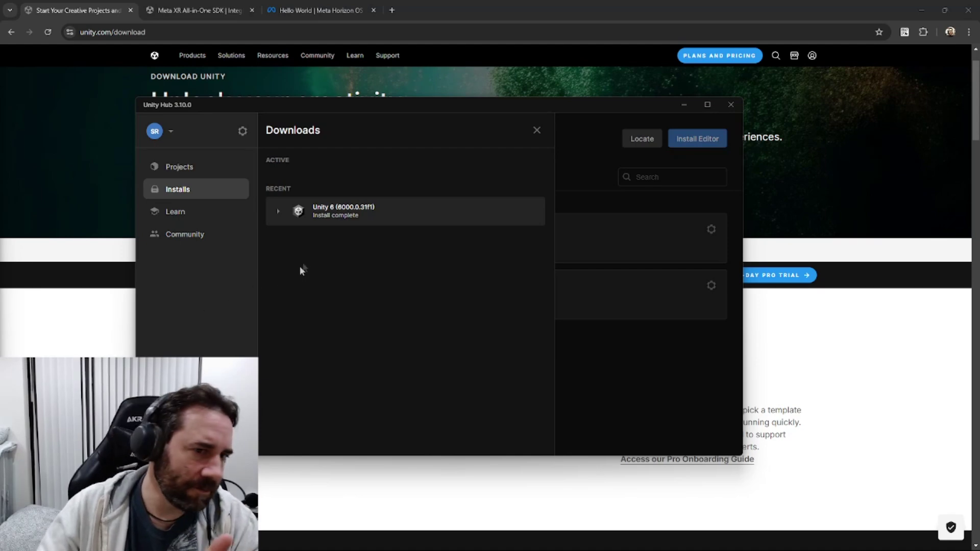
Step: Create a Universal 3D project named 'Fractured Aether' in the chosen folder, then return to the Meta XR SDK store page
{"action": "left_click", "coordinate": [200, 169]}
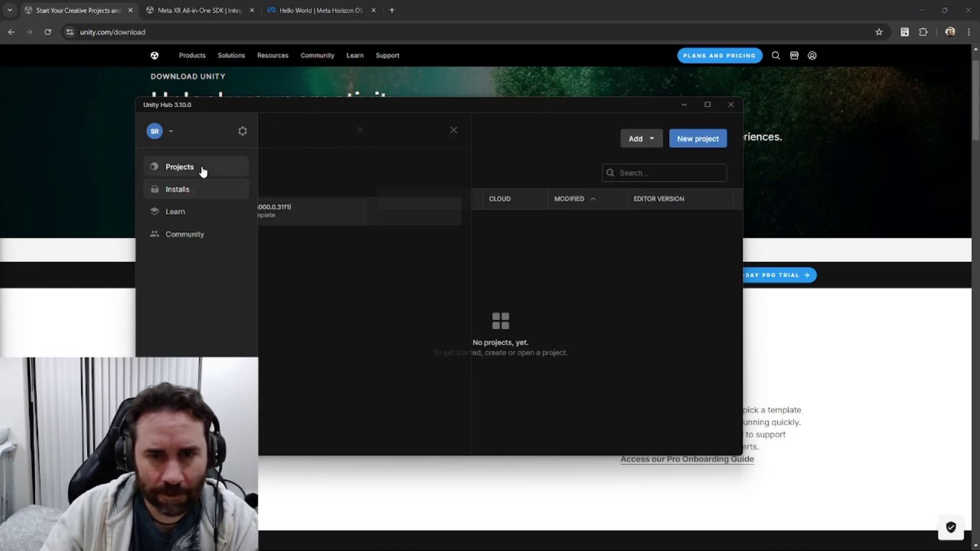
{"action": "left_click", "coordinate": [697, 145]}
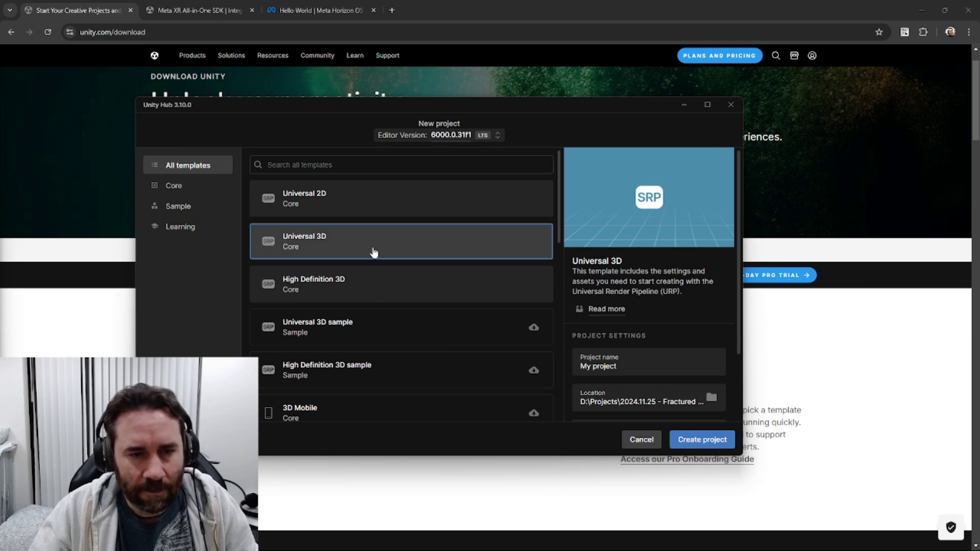
{"action": "left_click", "coordinate": [612, 365]}
{"action": "key", "text": "ctrl+a"}
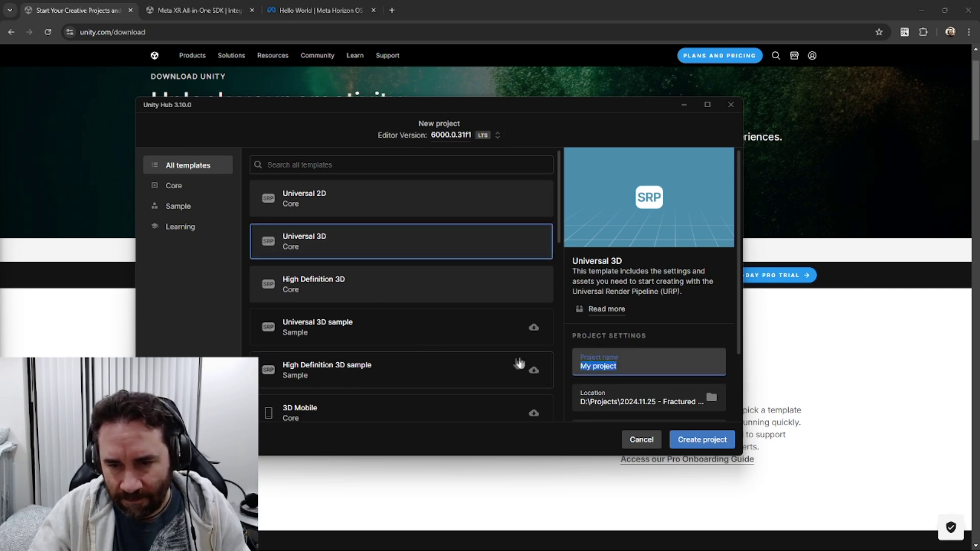
{"action": "type", "text": "Fractured Aether"}
{"action": "left_click", "coordinate": [713, 400]}
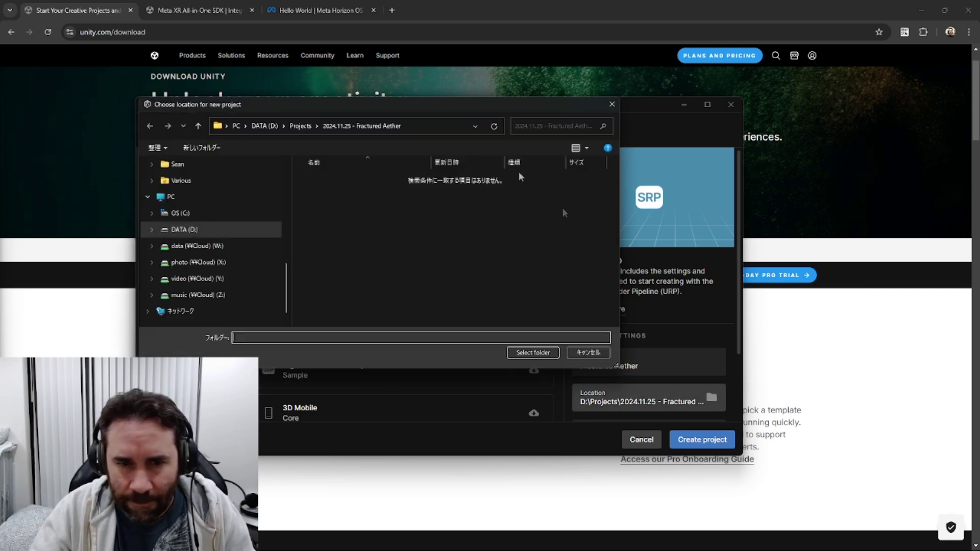
{"action": "left_click", "coordinate": [531, 353]}
{"action": "left_click", "coordinate": [698, 446]}
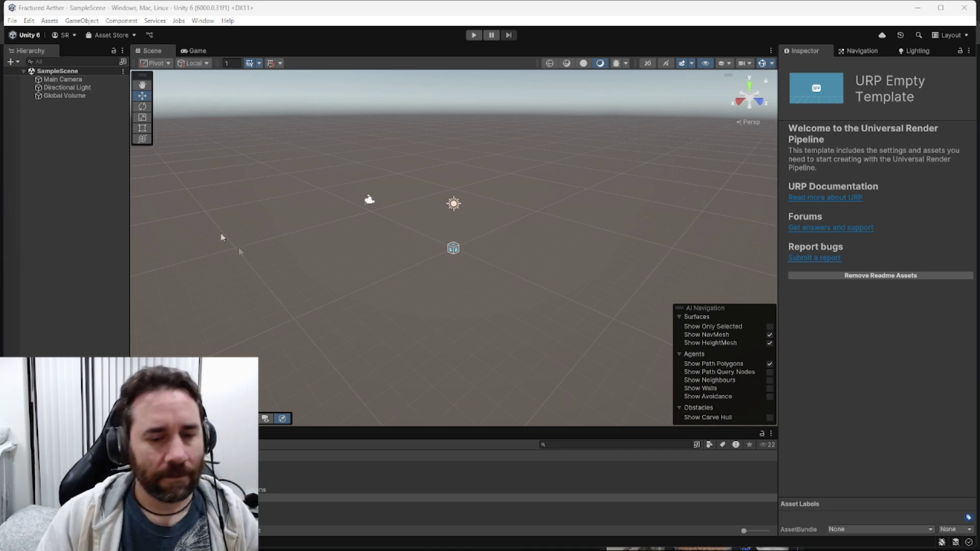
{"action": "mouse_move", "coordinate": [633, 547]}
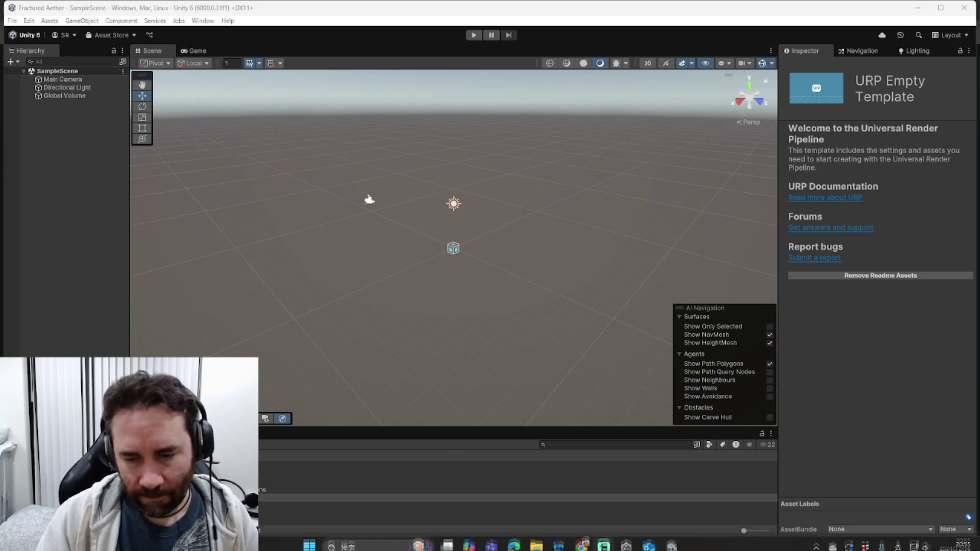
{"action": "left_click", "coordinate": [582, 539]}
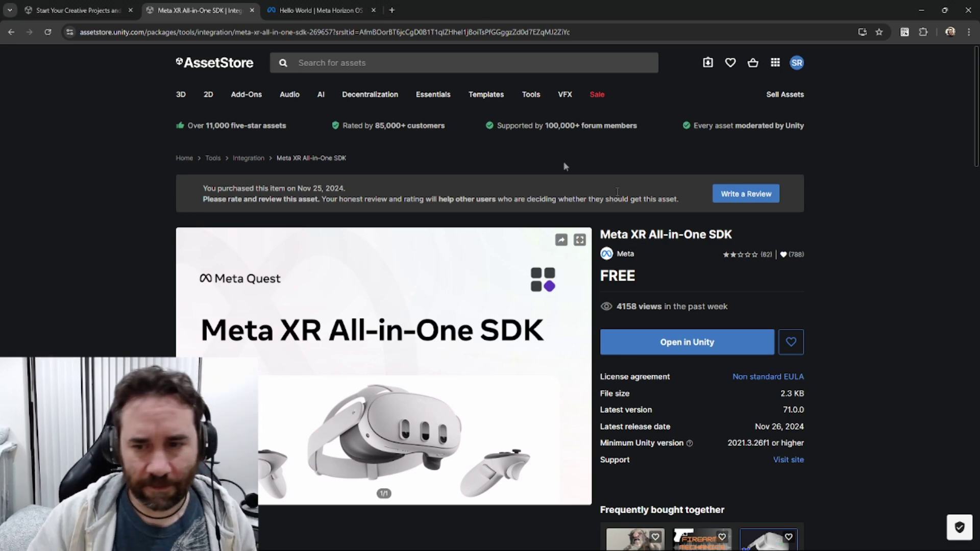
Step: Open the Meta XR All-in-One SDK in Unity's Package Manager, allowing the browser to launch the editor
{"action": "left_click", "coordinate": [723, 342]}
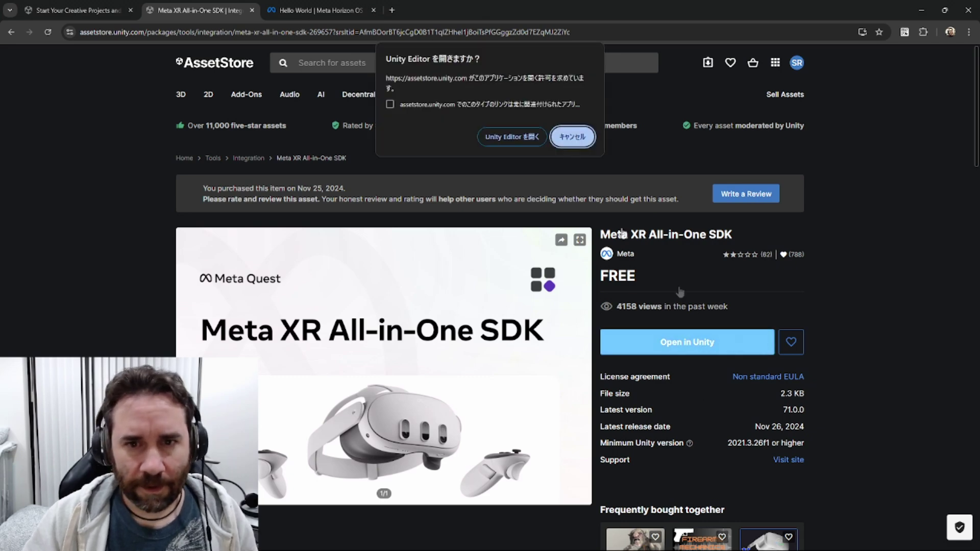
{"action": "left_click", "coordinate": [521, 139]}
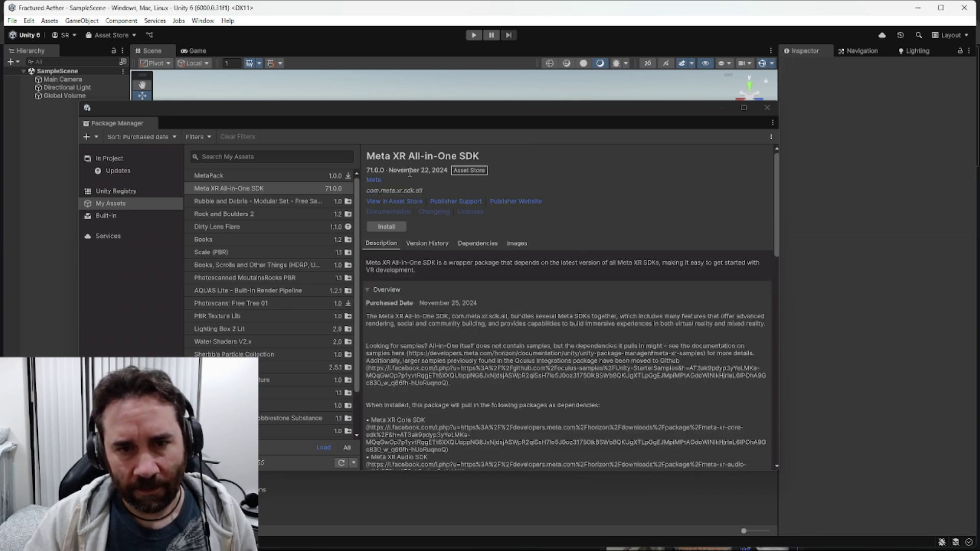
Step: Install Meta XR All-in-One SDK 71.0.0 and restart the editor to apply the OVRPlugin update
{"action": "left_click", "coordinate": [388, 228]}
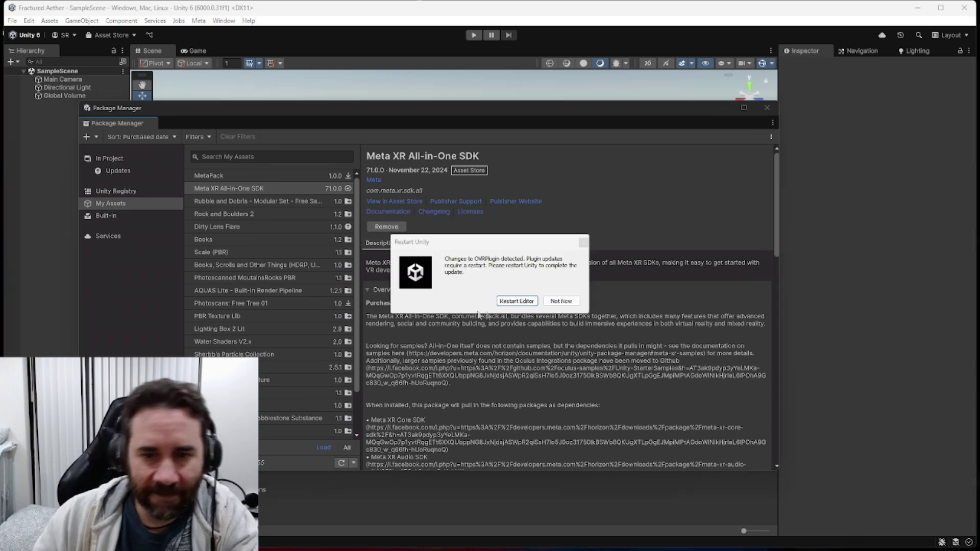
{"action": "left_click_drag", "start_coordinate": [507, 243], "coordinate": [439, 194]}
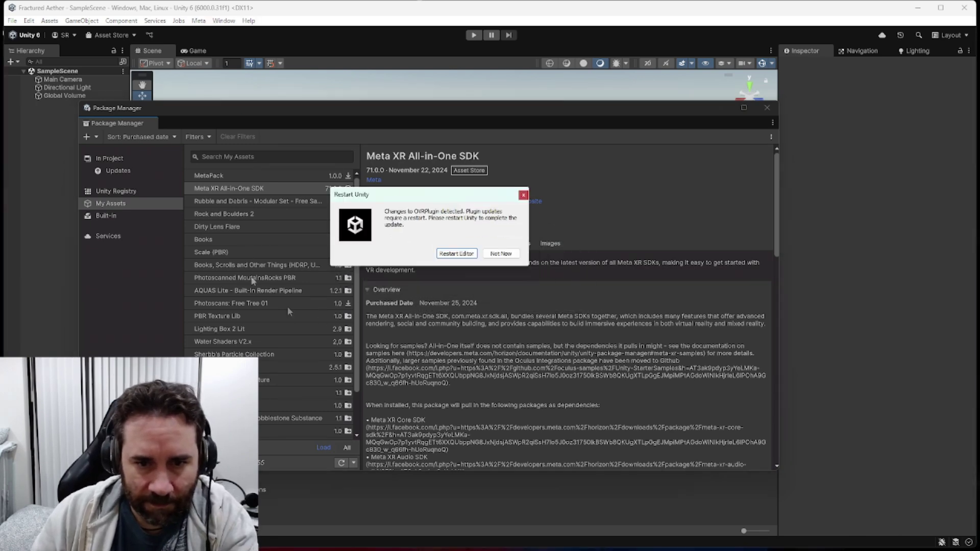
{"action": "left_click", "coordinate": [457, 253]}
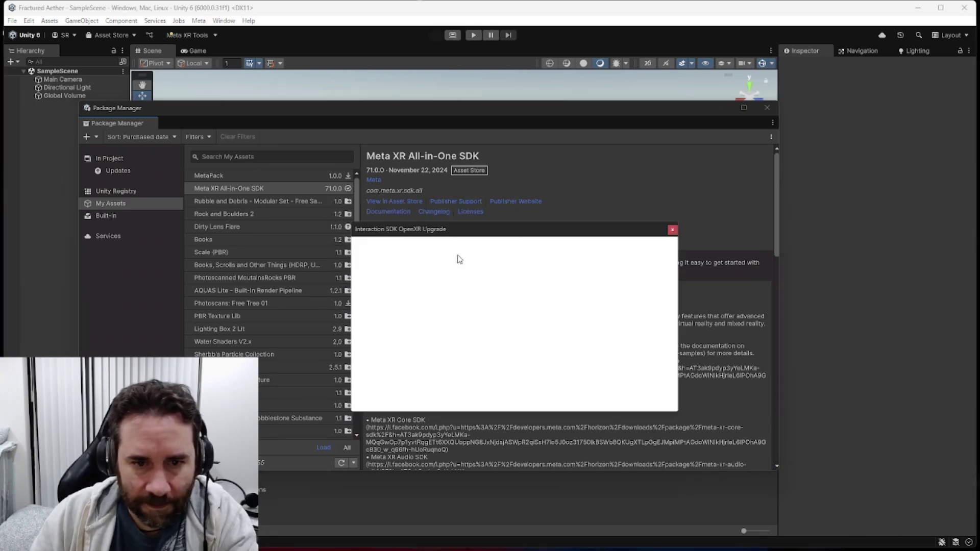
{"action": "left_click_drag", "start_coordinate": [493, 233], "coordinate": [459, 205]}
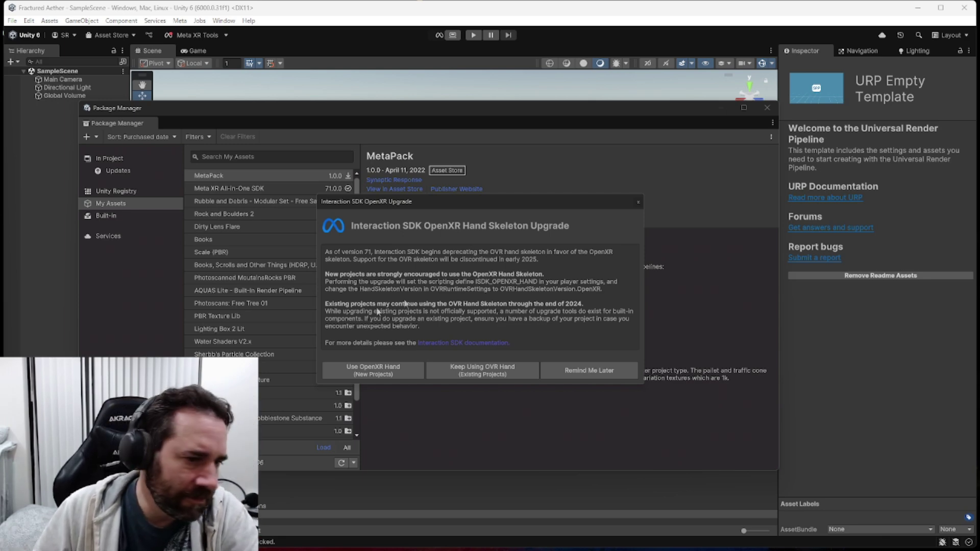
Step: Choose Use OpenXR Hand (New Projects) in the Interaction SDK upgrade prompt
{"action": "left_click", "coordinate": [374, 371]}
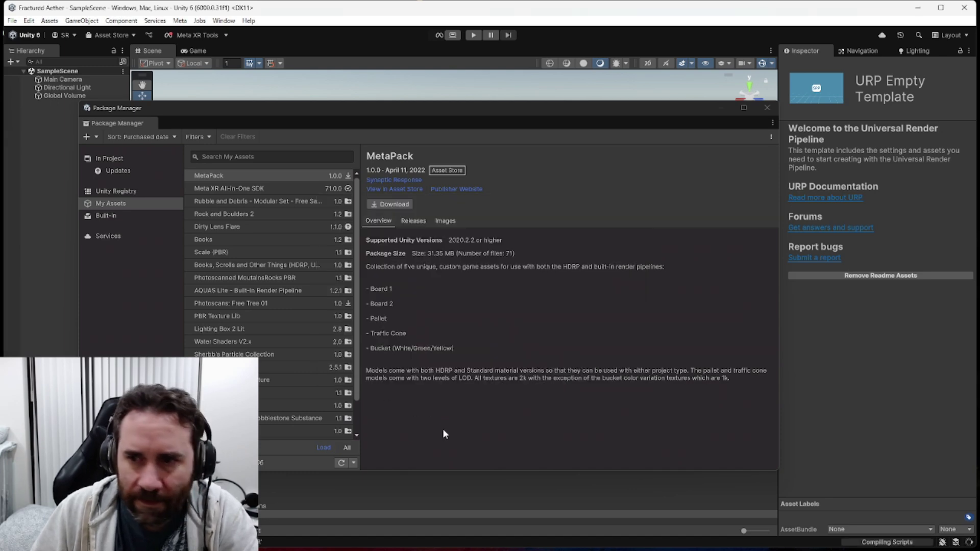
Step: In the Meta XR Project Setup Tool, fix all outstanding issues and apply all recommended items
{"action": "left_click", "coordinate": [767, 108]}
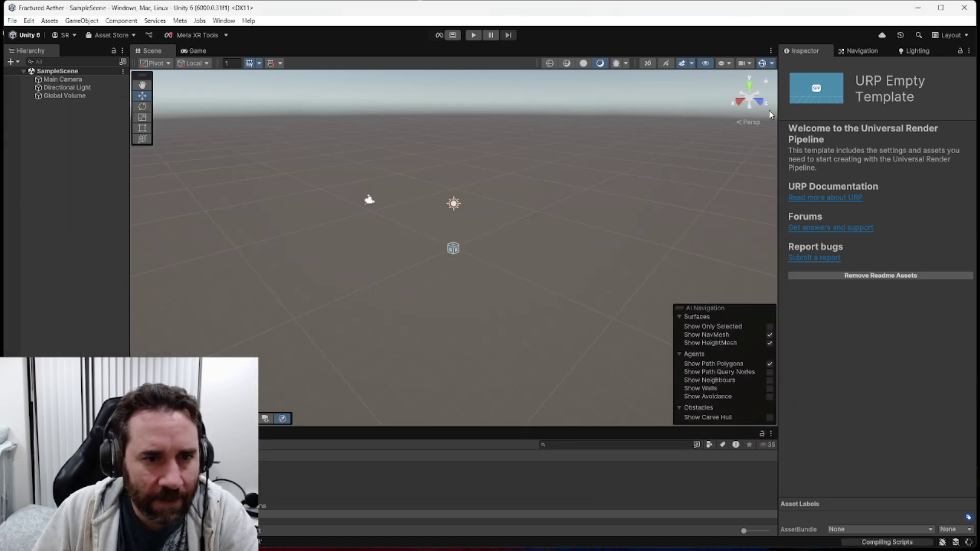
{"action": "left_click", "coordinate": [13, 21]}
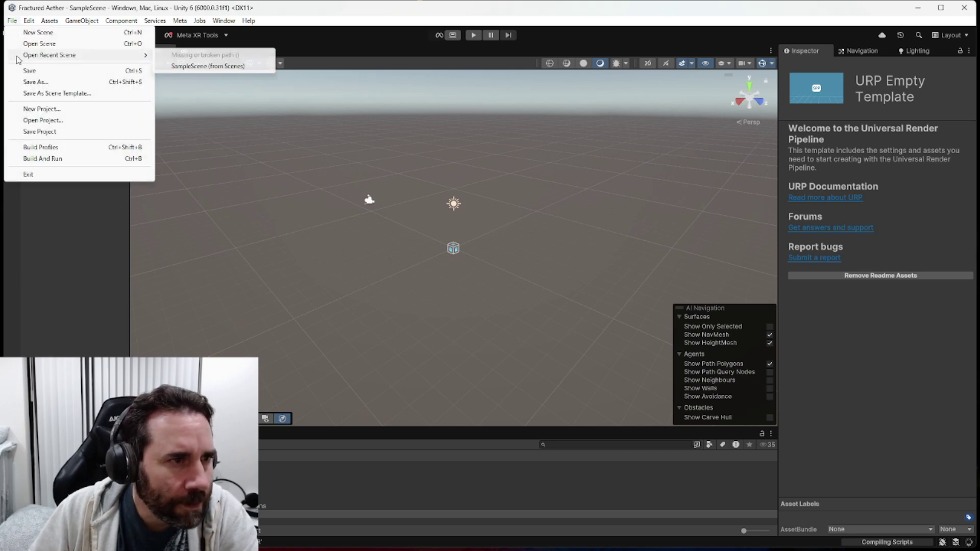
{"action": "left_click", "coordinate": [22, 21]}
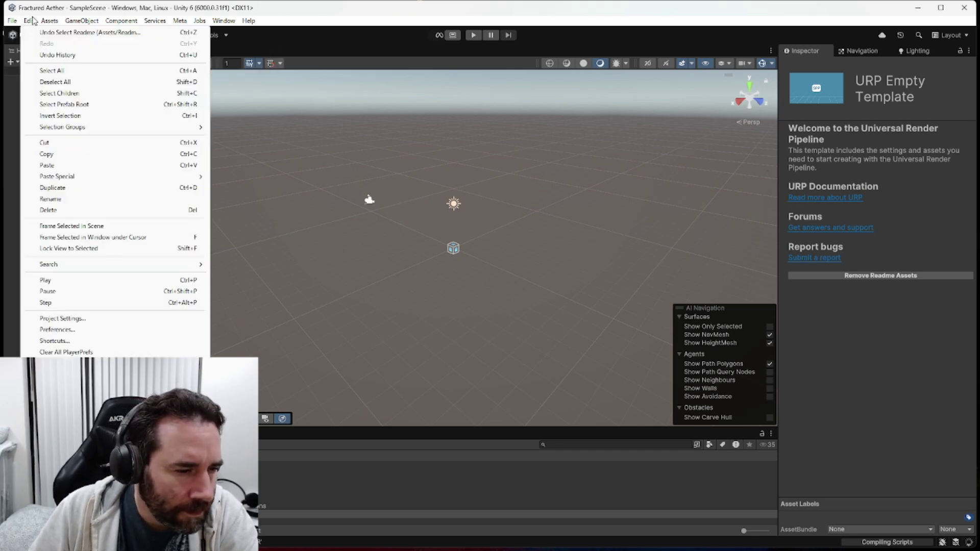
{"action": "left_click", "coordinate": [96, 318]}
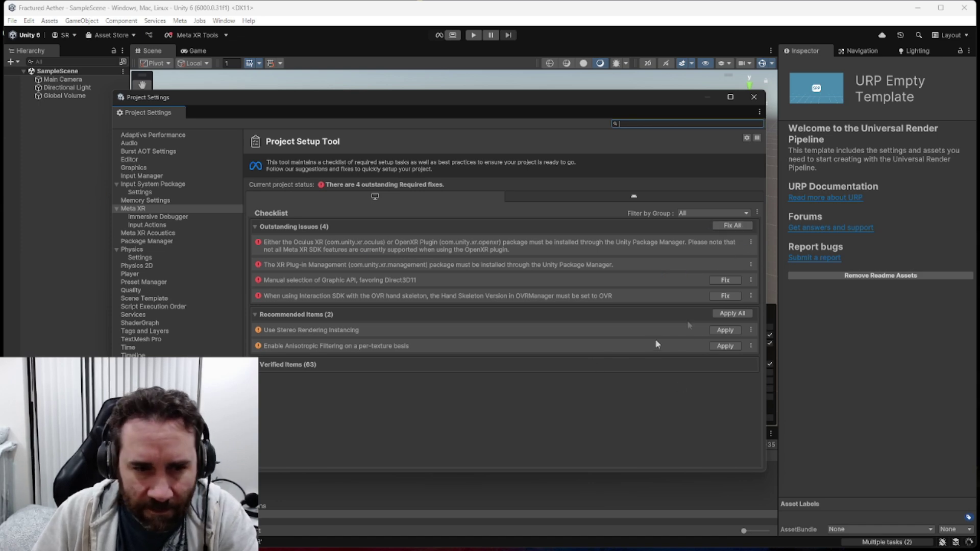
{"action": "left_click", "coordinate": [731, 227]}
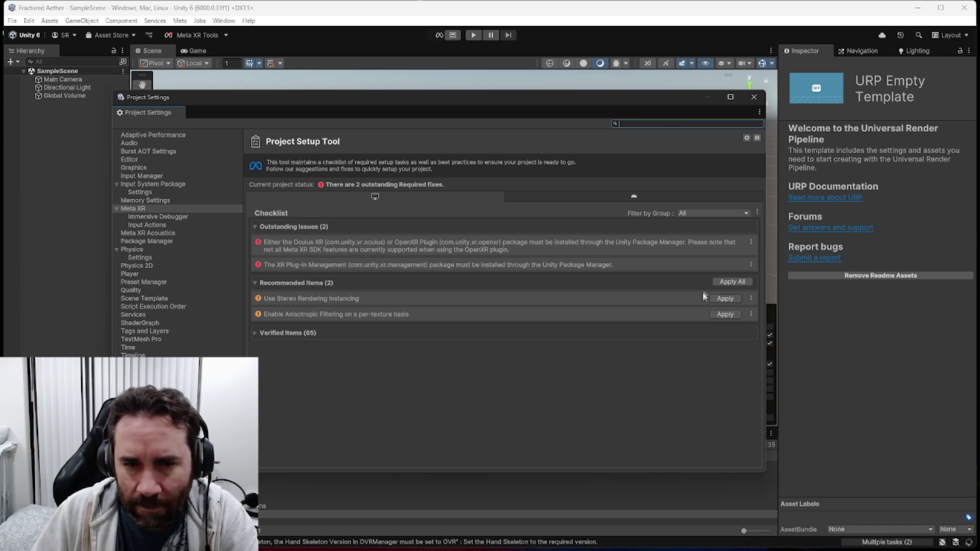
{"action": "left_click", "coordinate": [732, 282]}
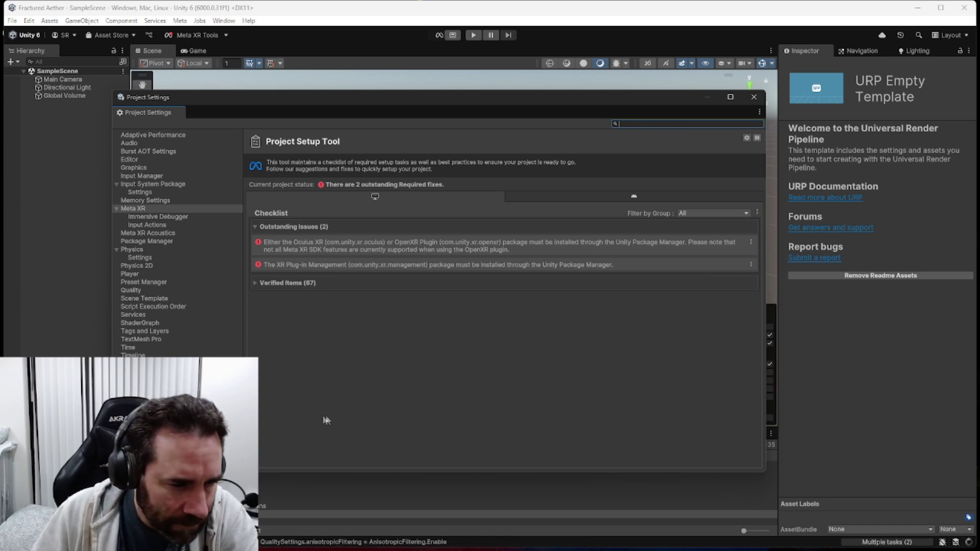
Step: Install XR Plug-in Management and enable the Oculus provider on the desktop and Android tabs
{"action": "left_click", "coordinate": [154, 388]}
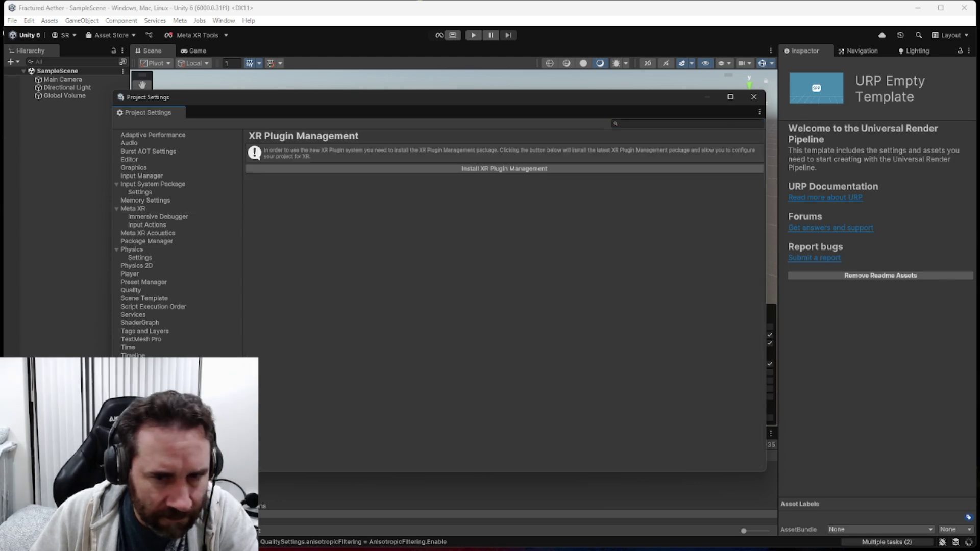
{"action": "left_click", "coordinate": [491, 170]}
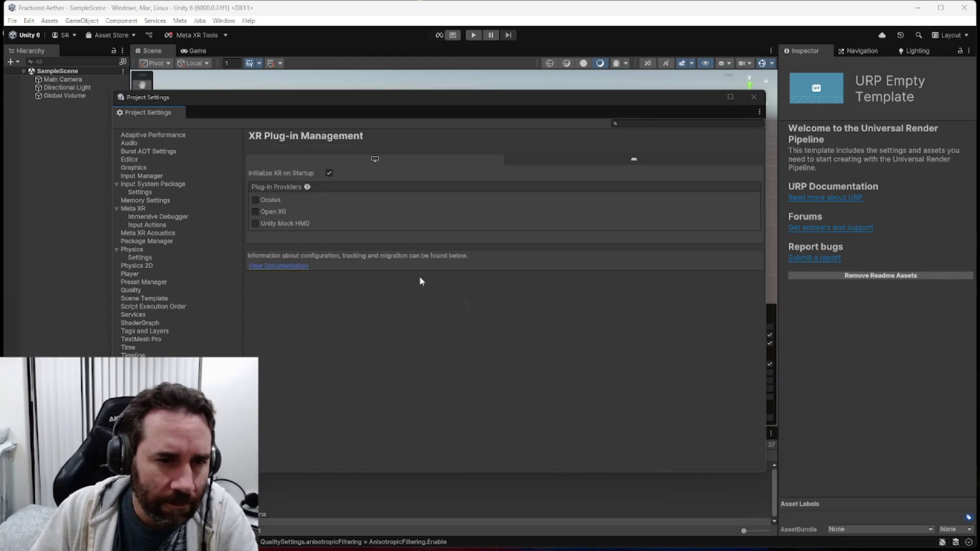
{"action": "left_click", "coordinate": [255, 200]}
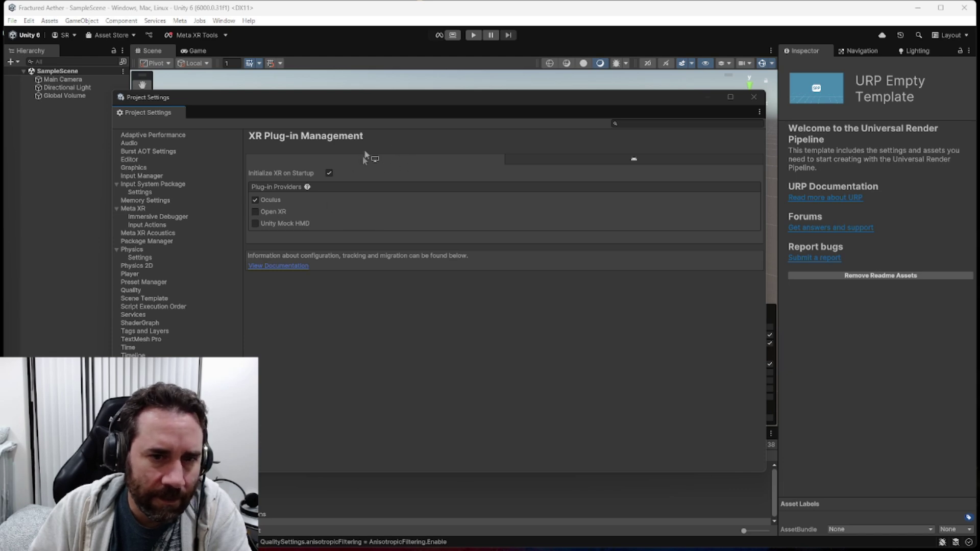
{"action": "left_click", "coordinate": [662, 158]}
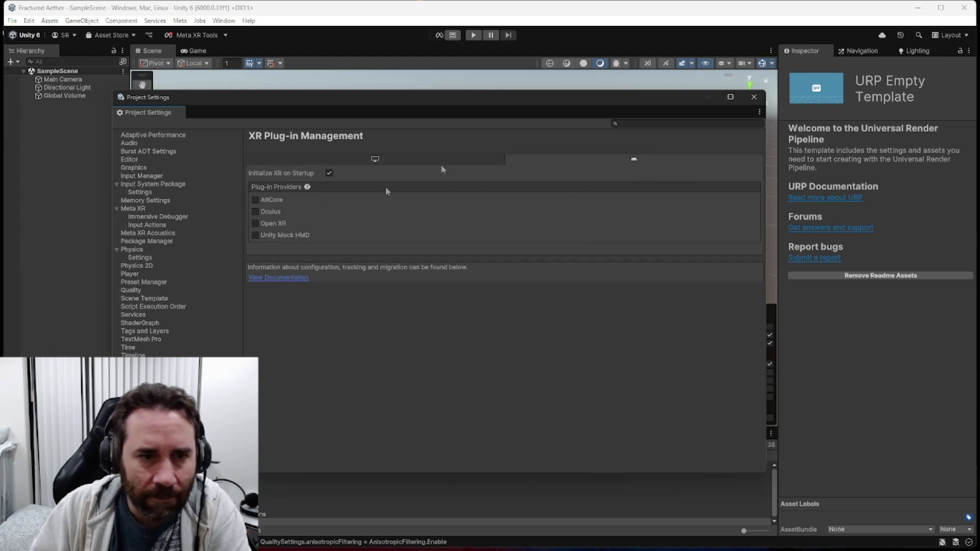
{"action": "left_click", "coordinate": [255, 211]}
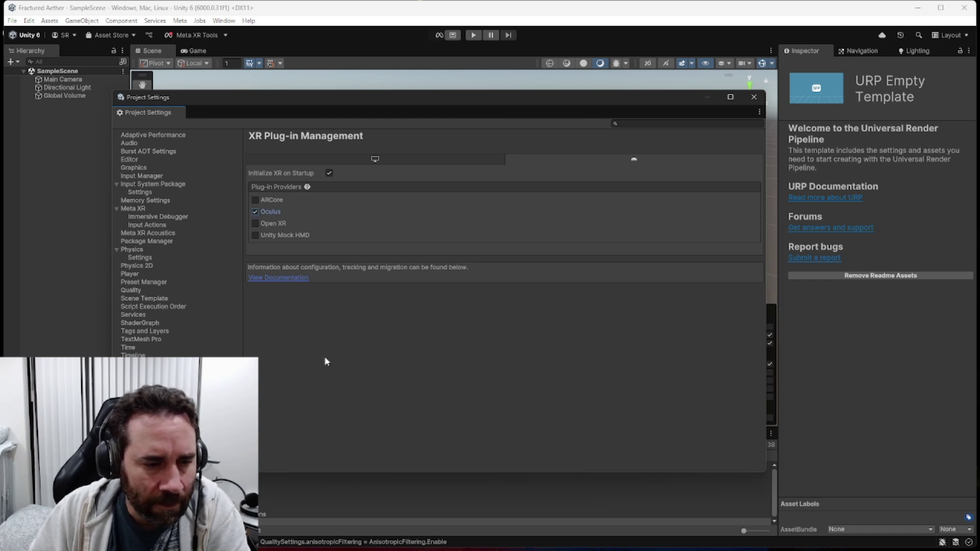
{"action": "left_click", "coordinate": [136, 209]}
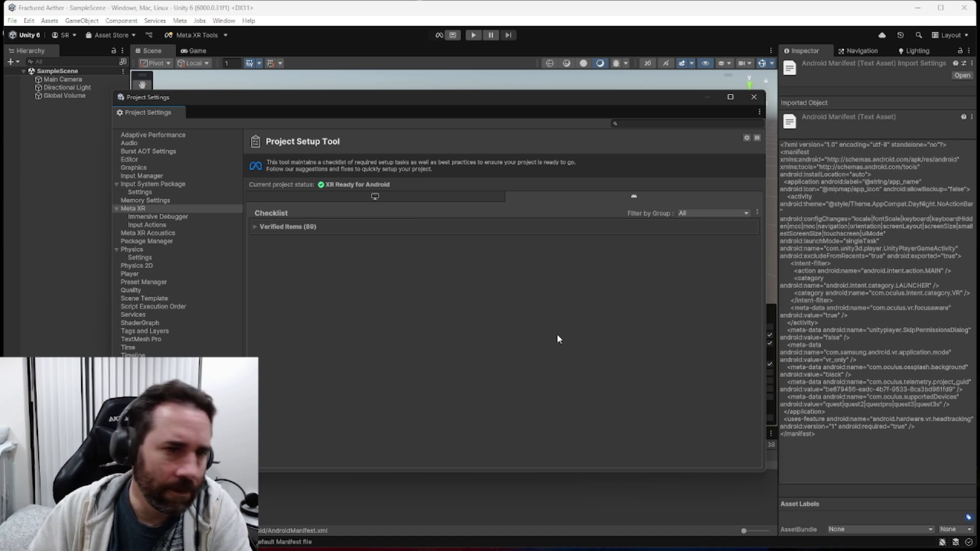
Step: Close Project Settings once the setup tool reports XR Ready for Android
{"action": "left_click", "coordinate": [754, 96]}
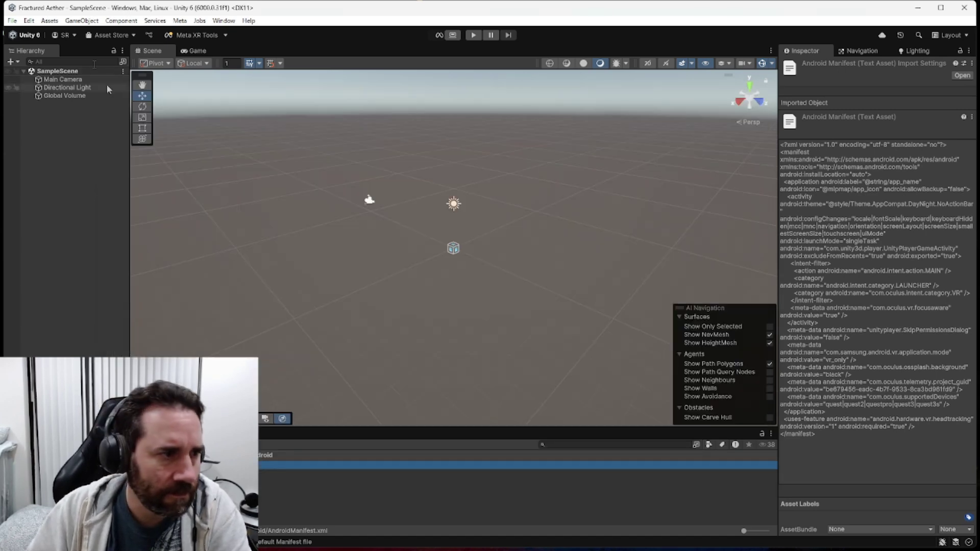
{"action": "left_click", "coordinate": [13, 21]}
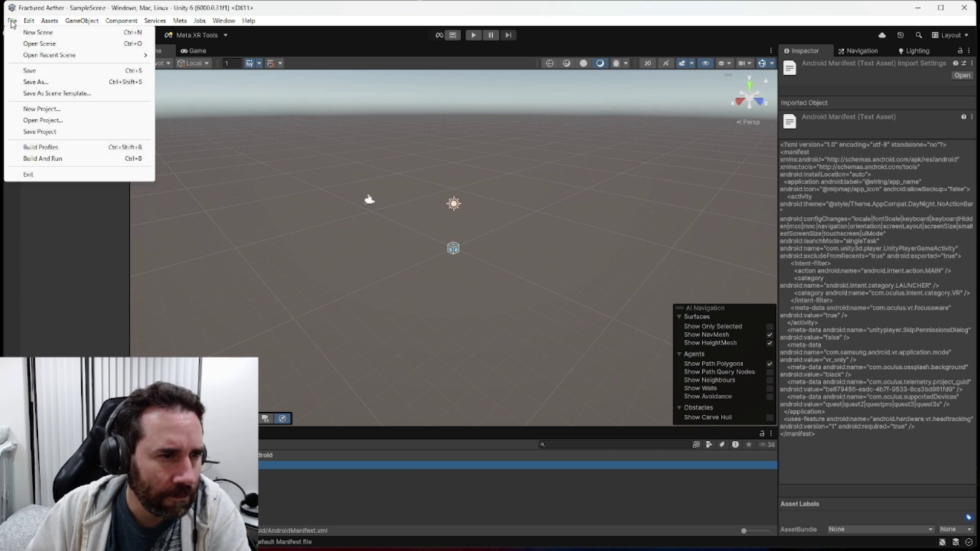
Step: In Build Profiles, switch the active platform to Android, then close the window
{"action": "left_click", "coordinate": [61, 147]}
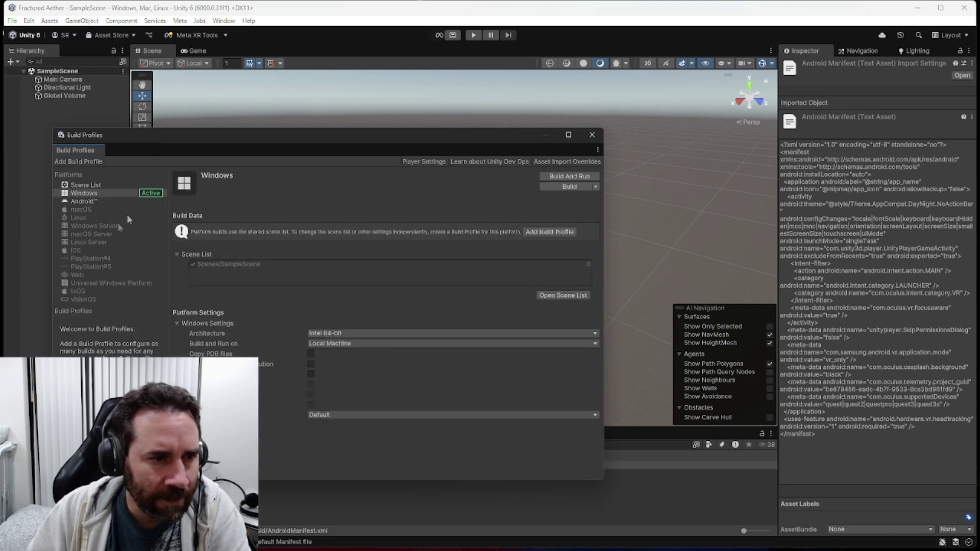
{"action": "left_click", "coordinate": [86, 202]}
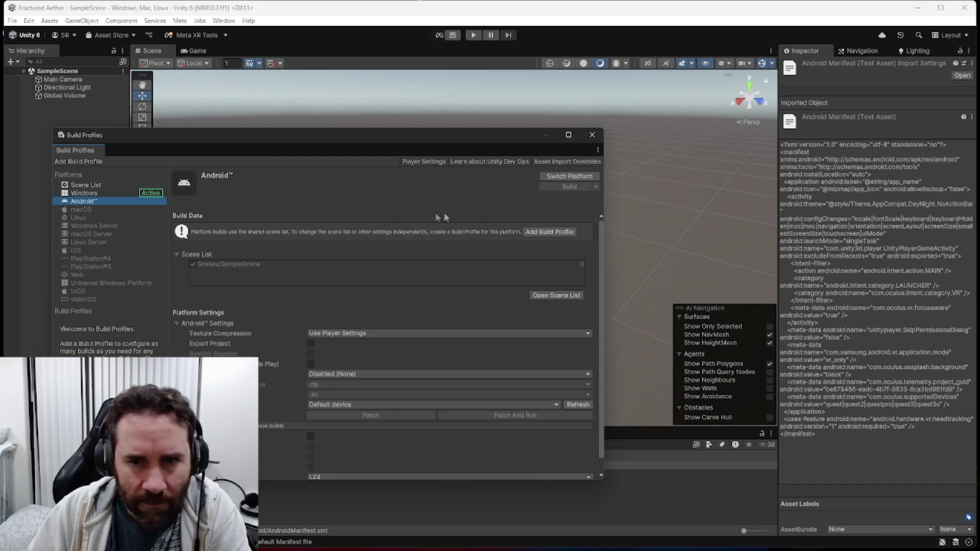
{"action": "left_click", "coordinate": [559, 176]}
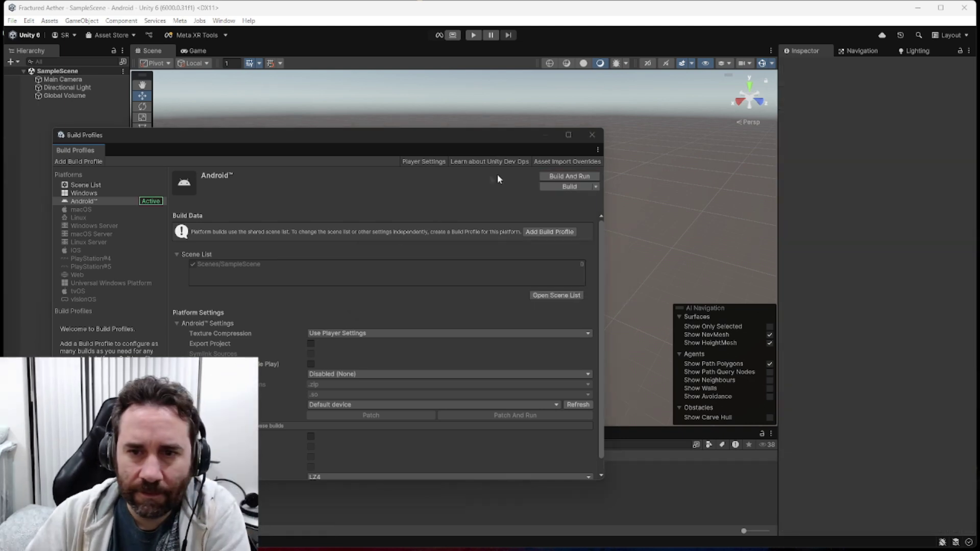
{"action": "left_click", "coordinate": [592, 139]}
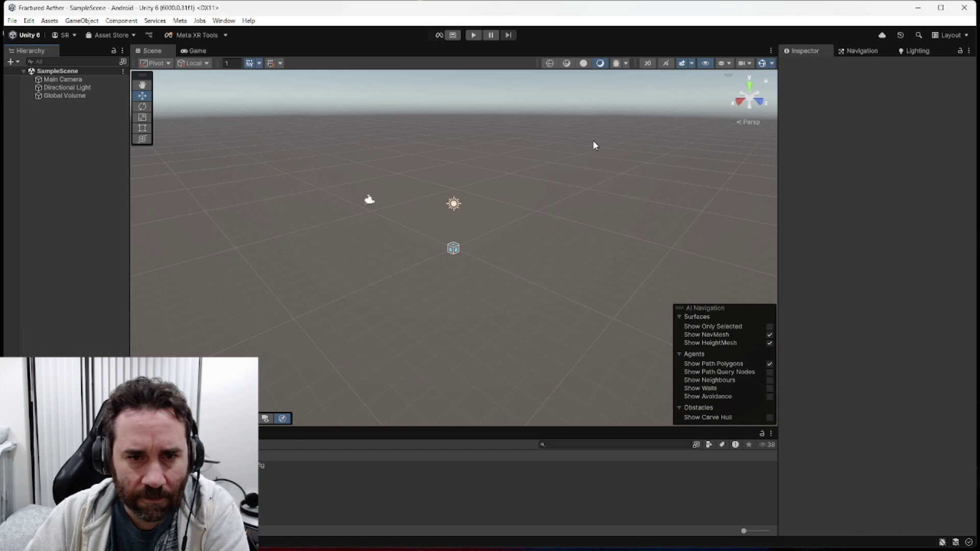
Step: Delete the Main Camera and add an OVR Interaction Rig to SampleScene at the origin
{"action": "left_click", "coordinate": [65, 81]}
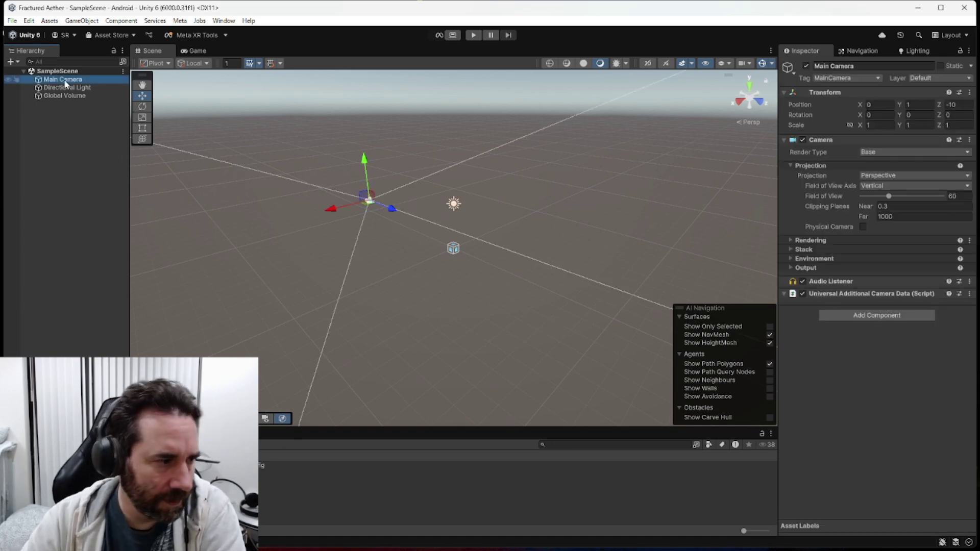
{"action": "key", "text": "Delete"}
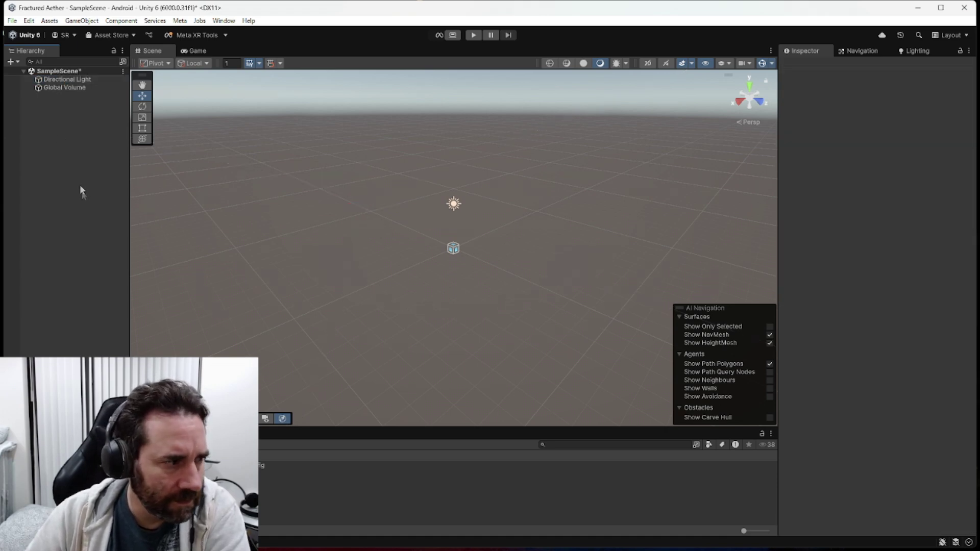
{"action": "right_click", "coordinate": [70, 128]}
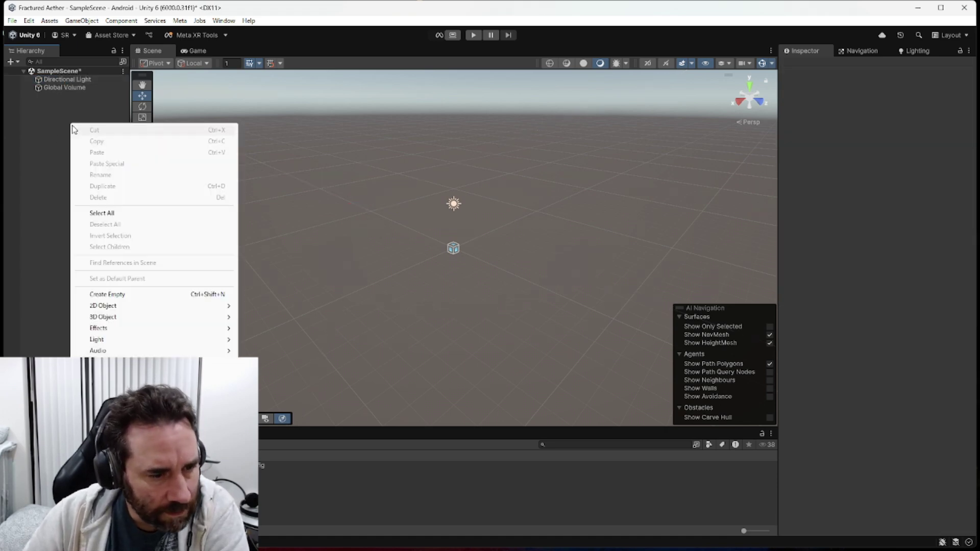
{"action": "mouse_move", "coordinate": [153, 463]}
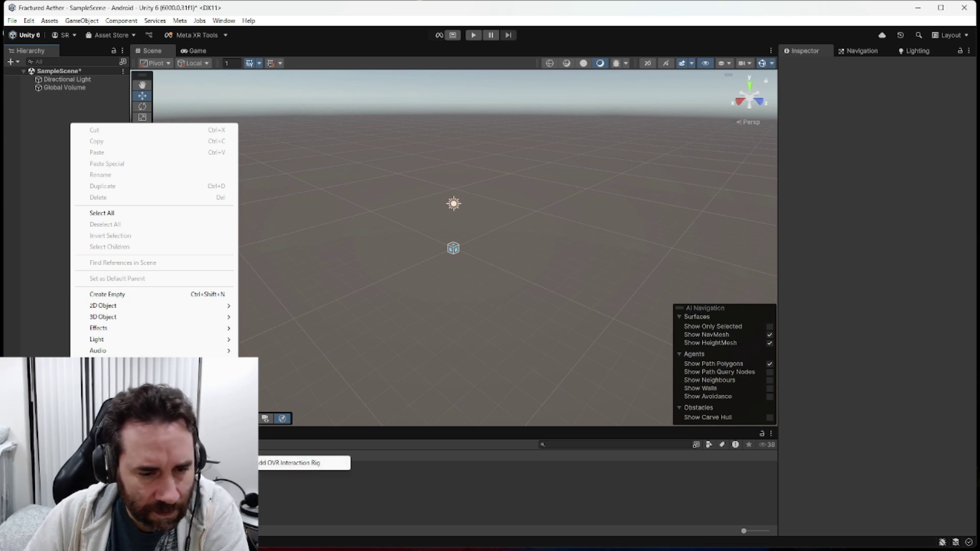
{"action": "left_click", "coordinate": [300, 464]}
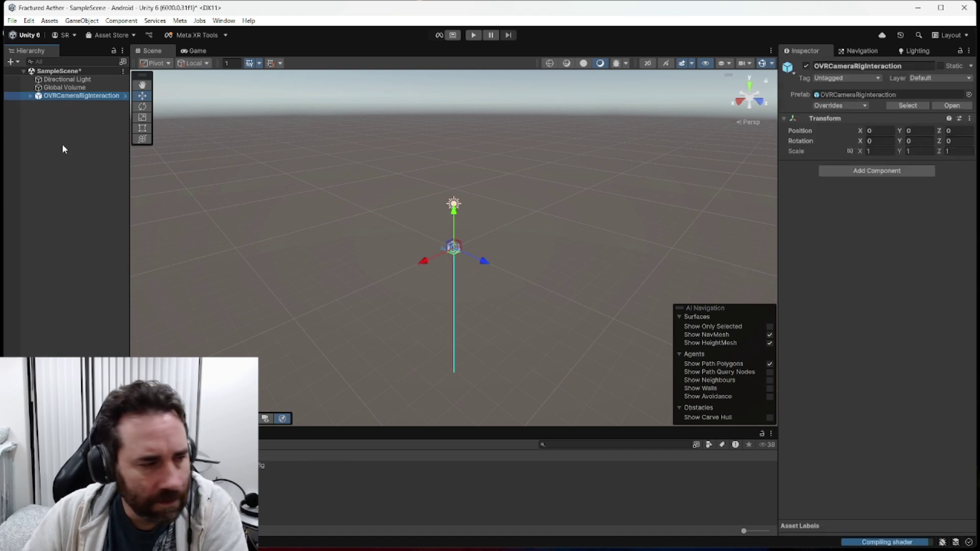
Step: Add a 3D Object > Plane to SampleScene as the floor
{"action": "right_click", "coordinate": [56, 113]}
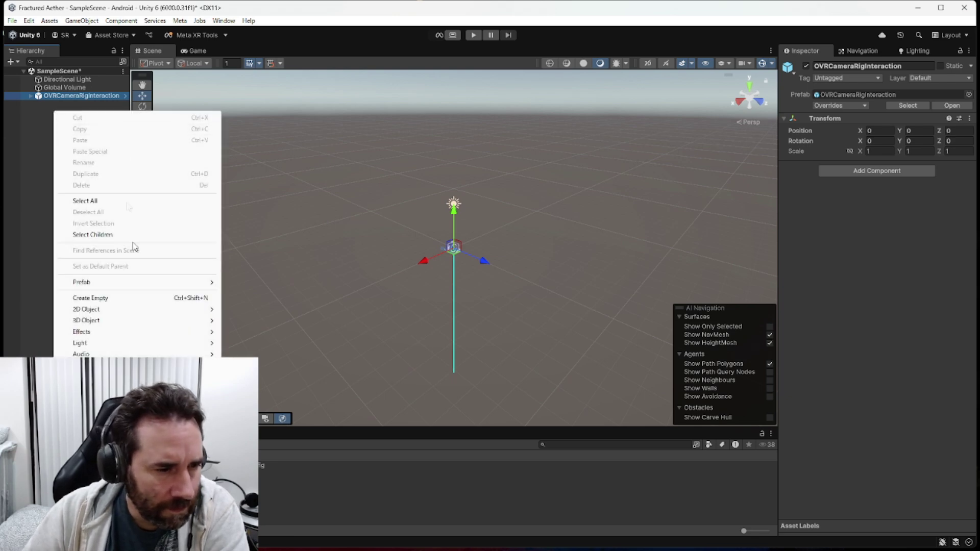
{"action": "mouse_move", "coordinate": [142, 325]}
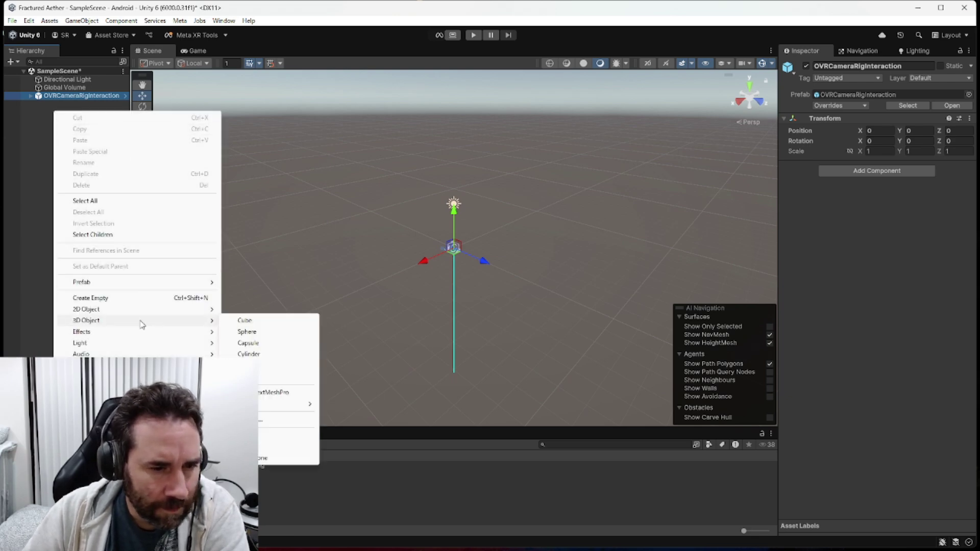
{"action": "left_click", "coordinate": [259, 366]}
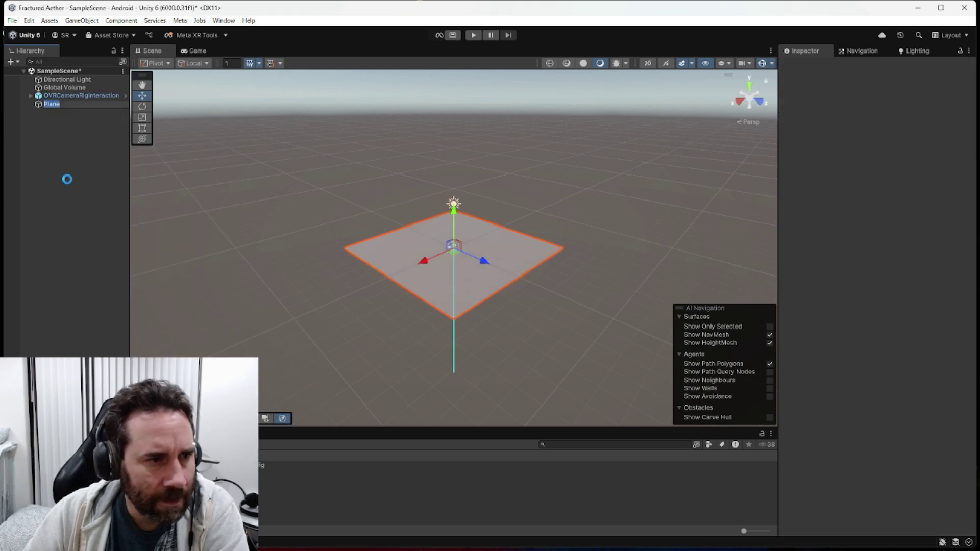